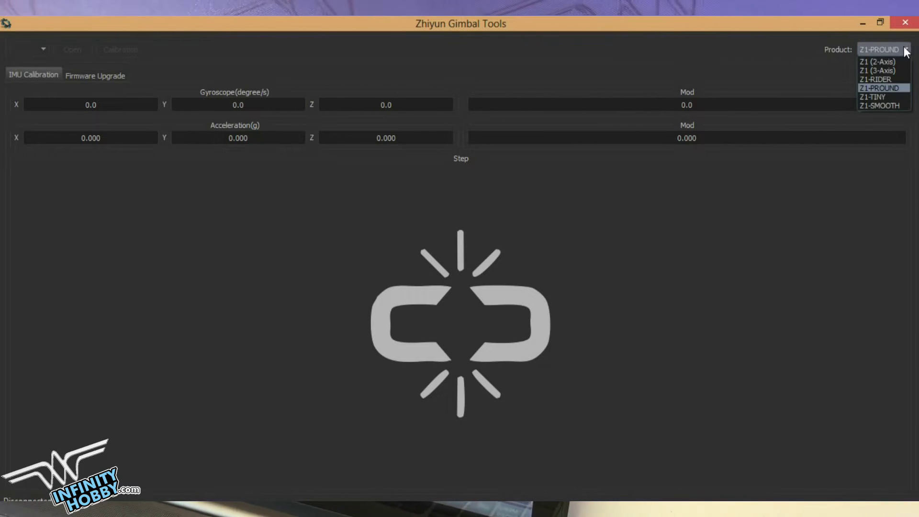
# - Select Z1-RIDER as the gimbal product
pyautogui.click(897, 79)
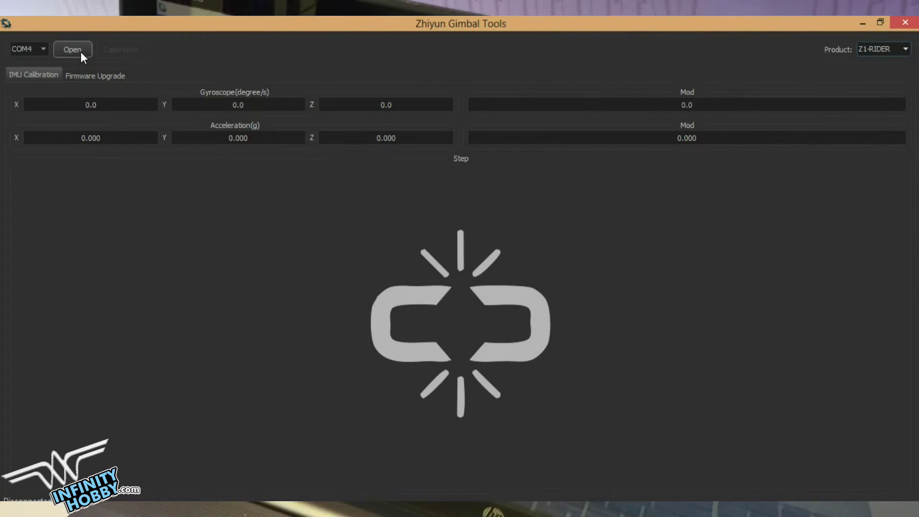
# - Choose COM4 as the serial port for the gimbal
pyautogui.click(81, 52)
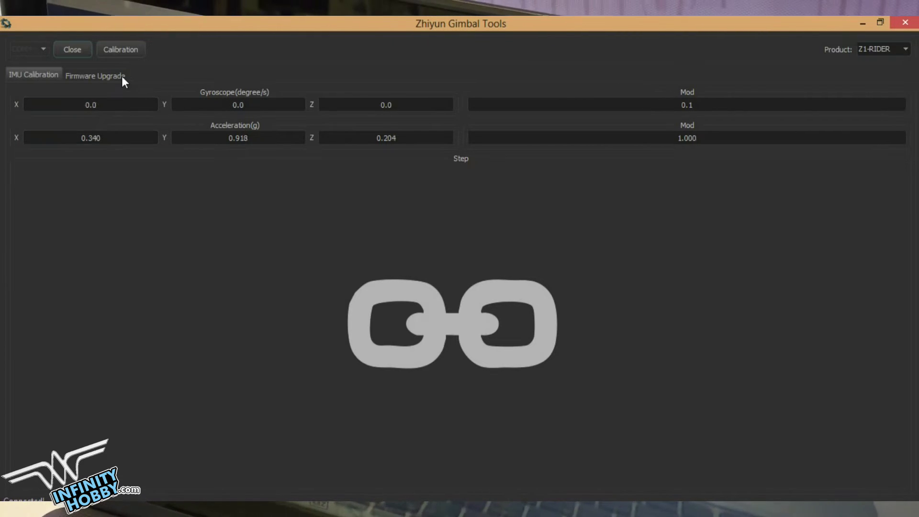
# - Start the IMU calibration so it shows Step 1 with the orientation diagram
pyautogui.click(135, 51)
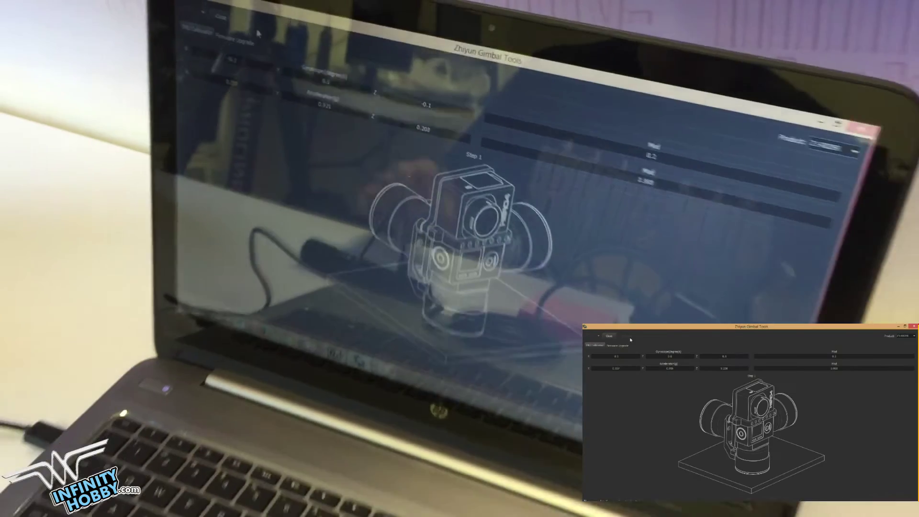